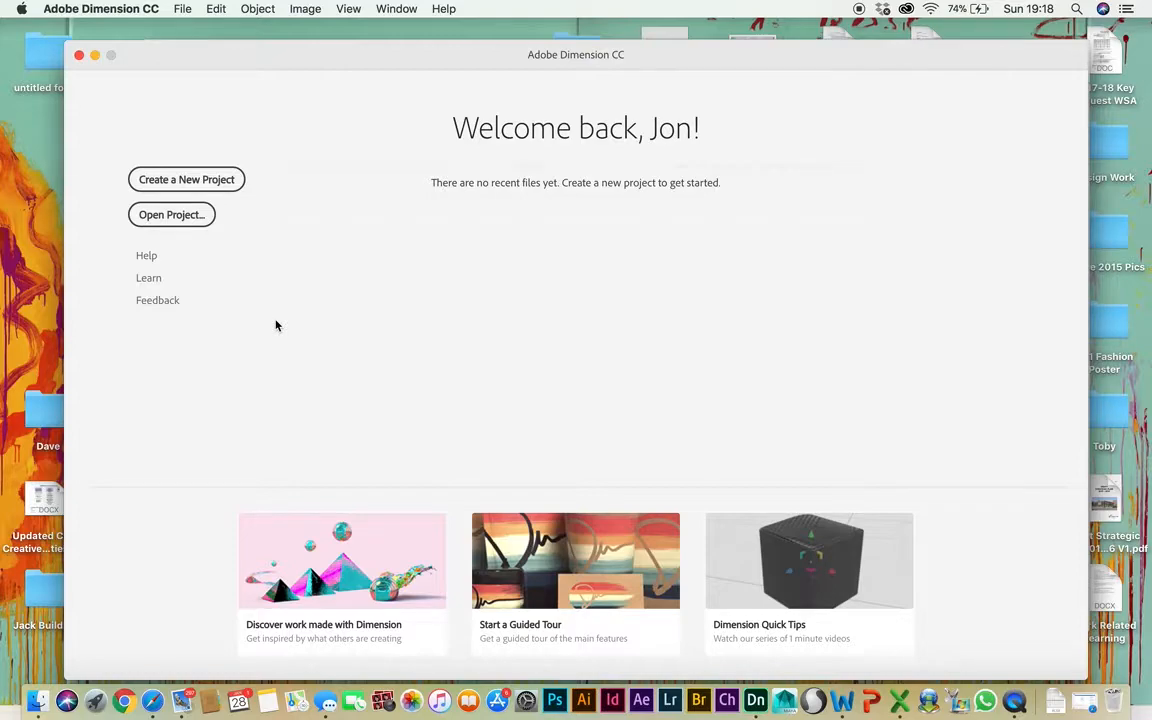
Step: Create a new project and place a Cube Box model at the centre of the ground grid, framed in view
click(208, 186)
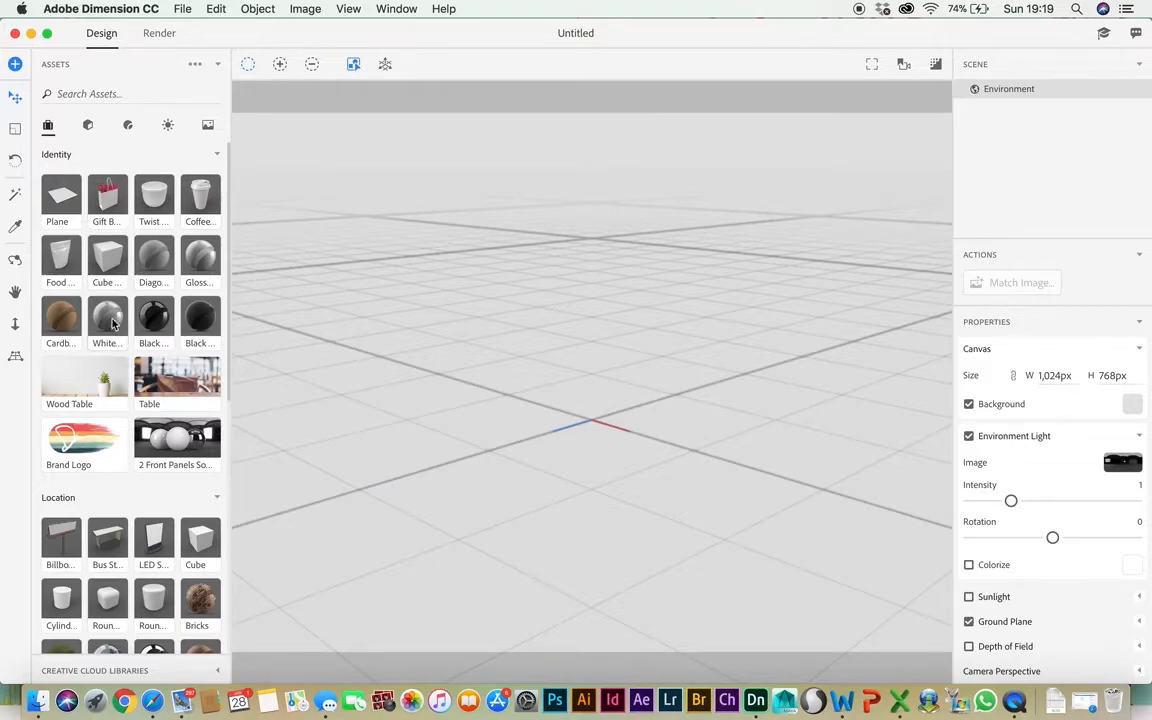
drag(110, 268, 600, 428)
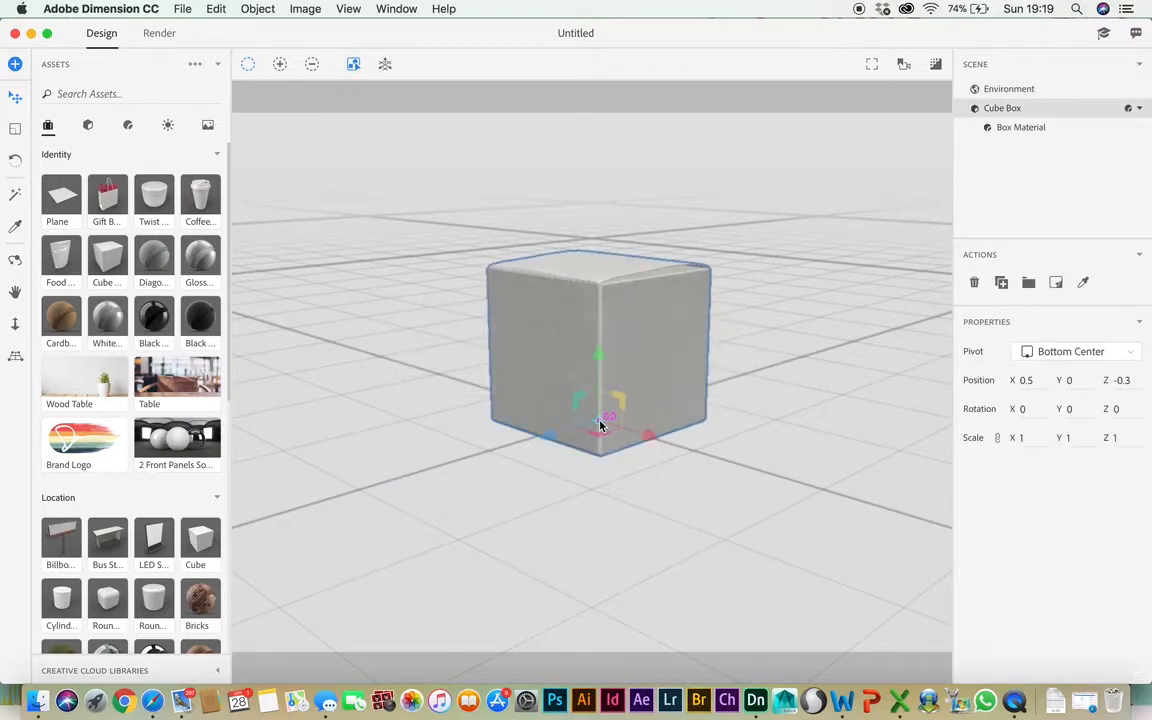
click(873, 66)
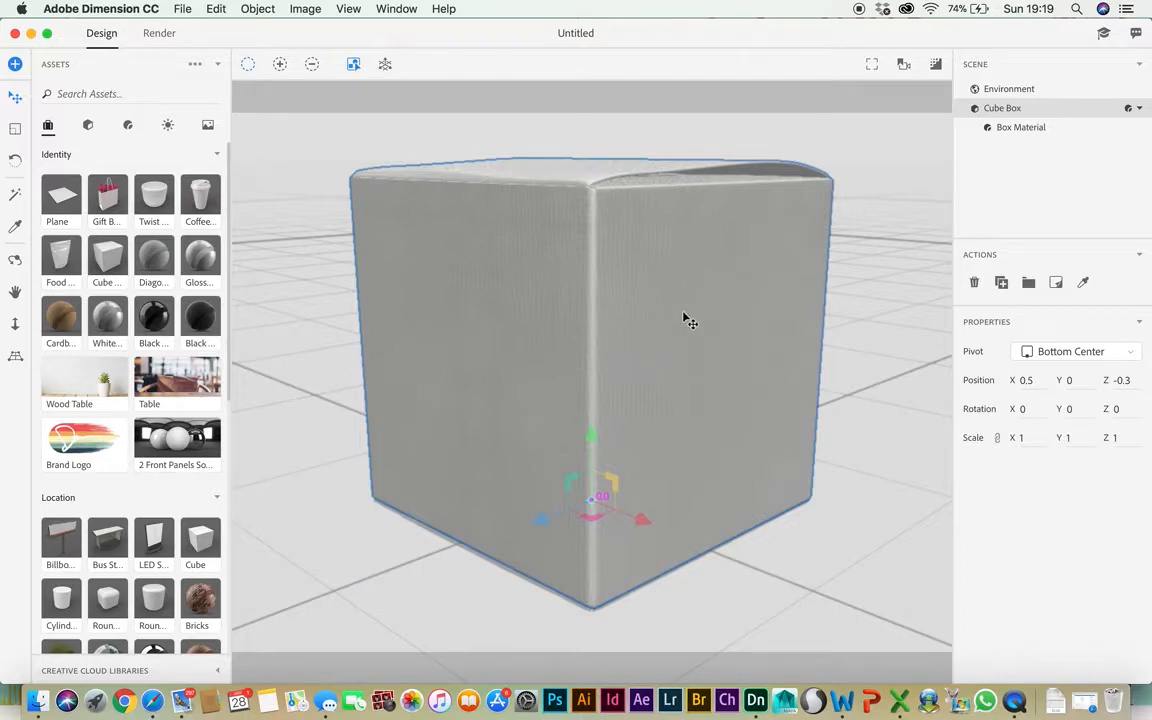
Step: Orbit, pan and dolly the camera back to view the whole cube box from slightly above with space around it
key(1)
drag(690, 318, 676, 346)
key(v)
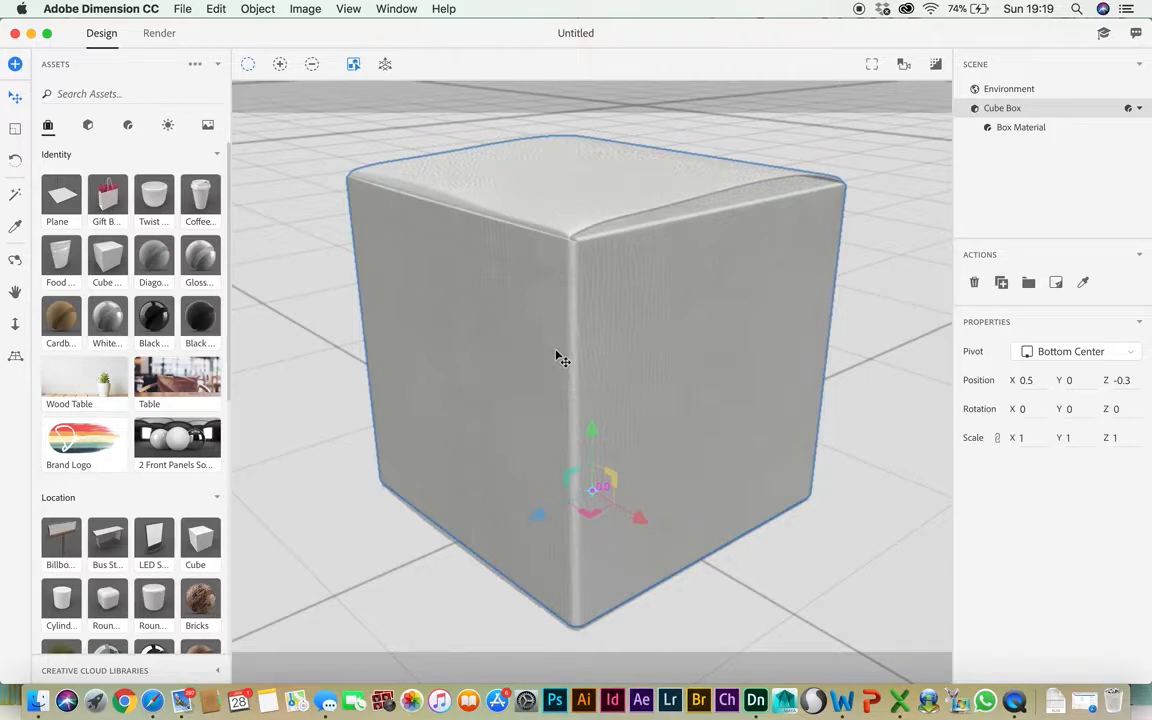
key(2)
mouse_move(617, 360)
mouse_down()
mouse_move(630, 244)
mouse_move(630, 424)
mouse_move(630, 411)
mouse_move(509, 419)
mouse_move(671, 393)
mouse_move(628, 377)
mouse_up()
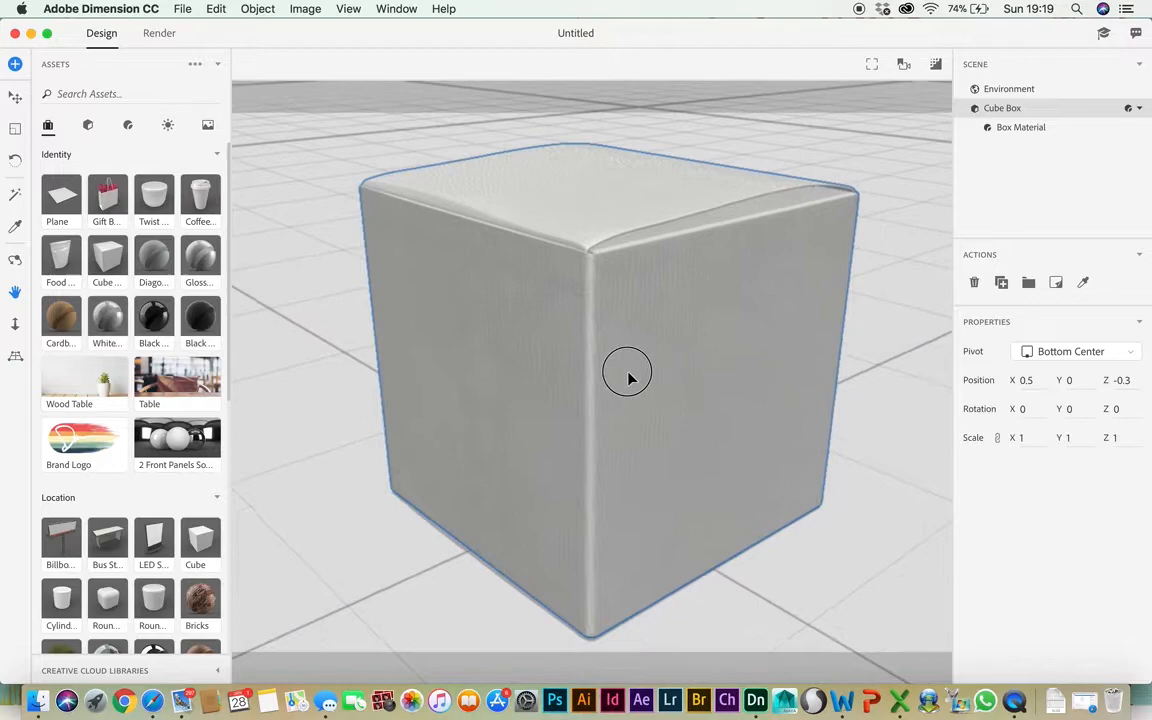
key(v)
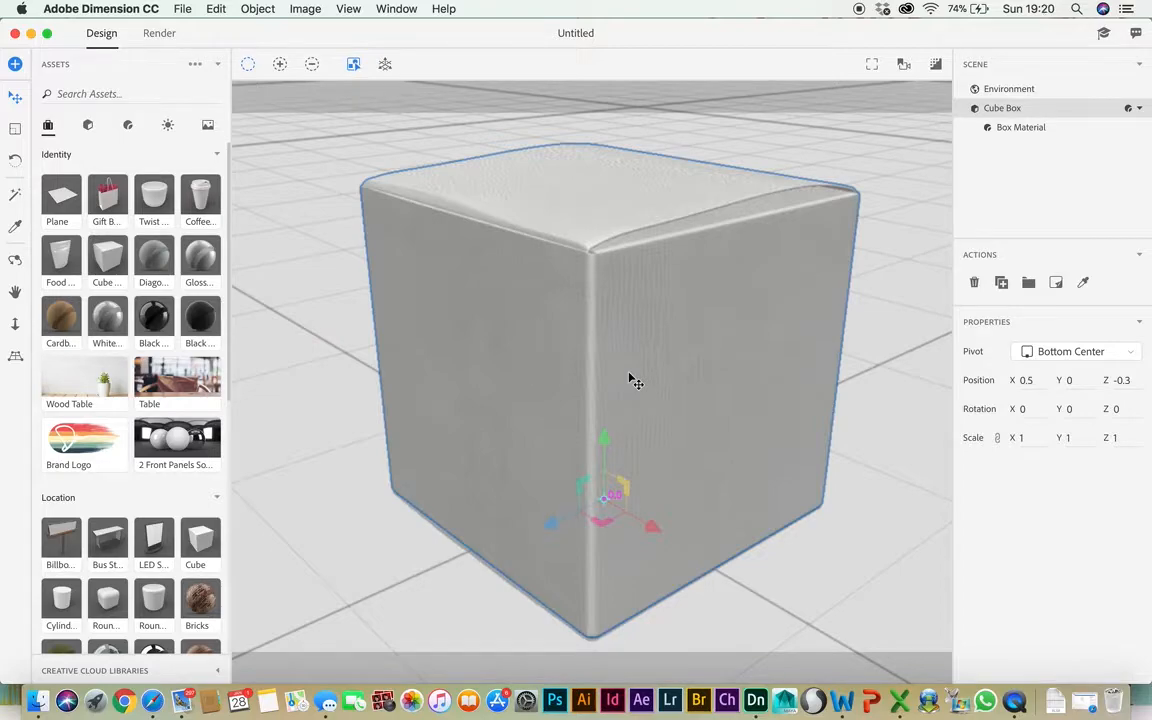
key(3)
drag(635, 381, 637, 452)
key(v)
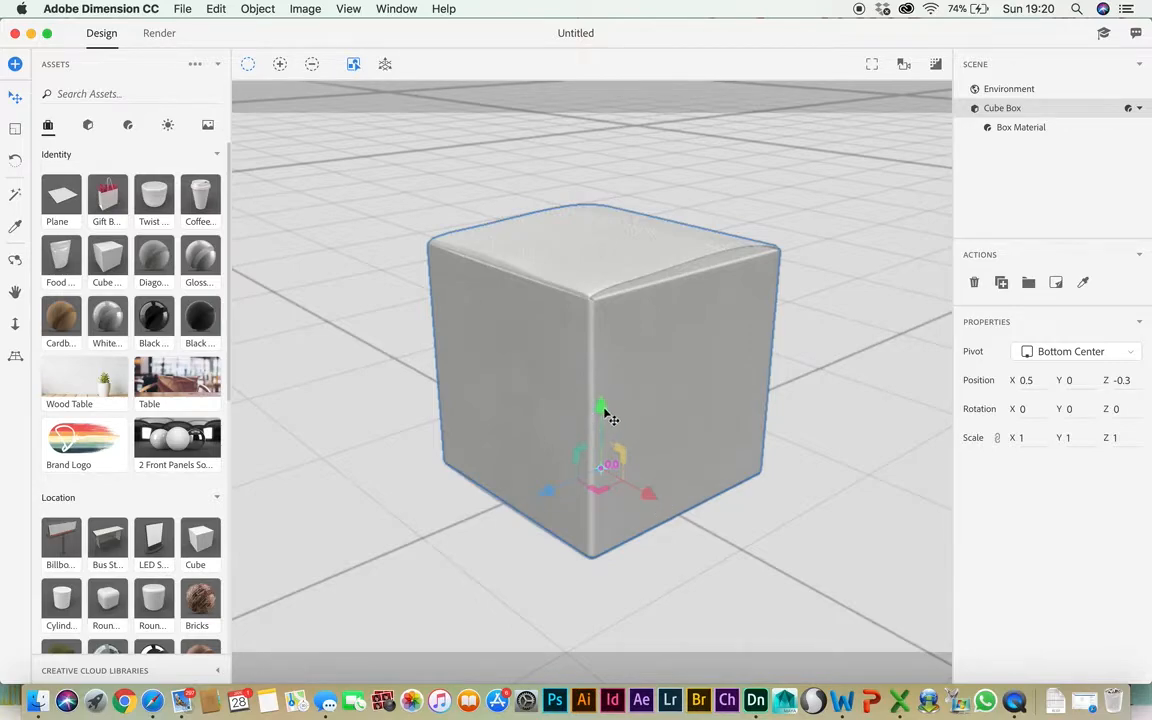
Step: Move the cube box along its axes to about X 1.4, Y 0.1, Z 0.6
mouse_move(656, 496)
mouse_down()
mouse_move(769, 566)
mouse_move(591, 450)
mouse_move(660, 496)
mouse_up()
drag(553, 499, 542, 524)
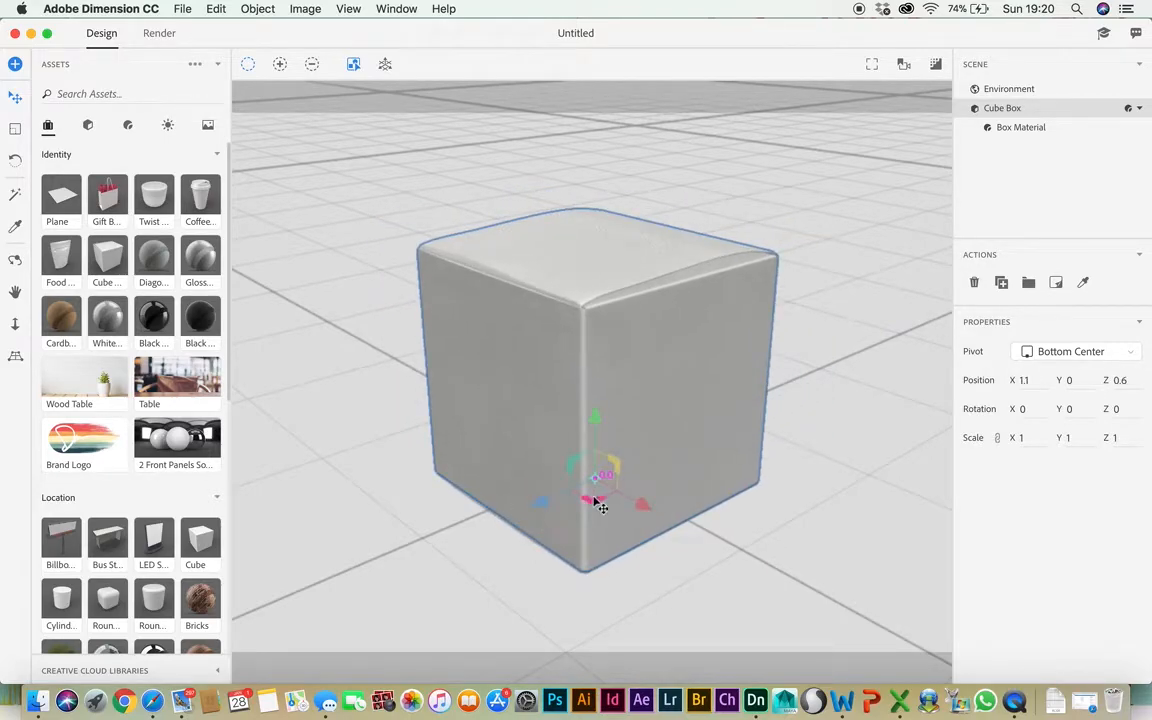
mouse_move(617, 465)
mouse_down()
mouse_move(702, 386)
mouse_move(617, 440)
mouse_move(612, 463)
mouse_move(626, 470)
mouse_up()
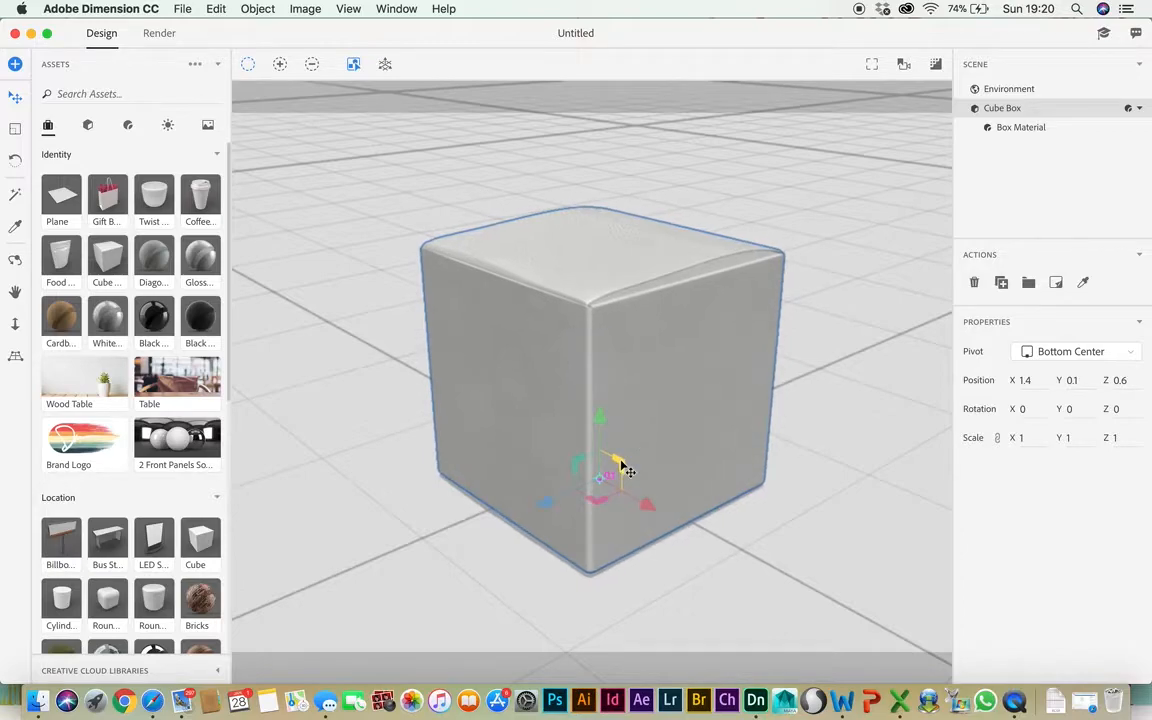
Step: Scale the cube box to about X 0.6, Y 1.3, Z 1.2 and try rotating it
click(16, 130)
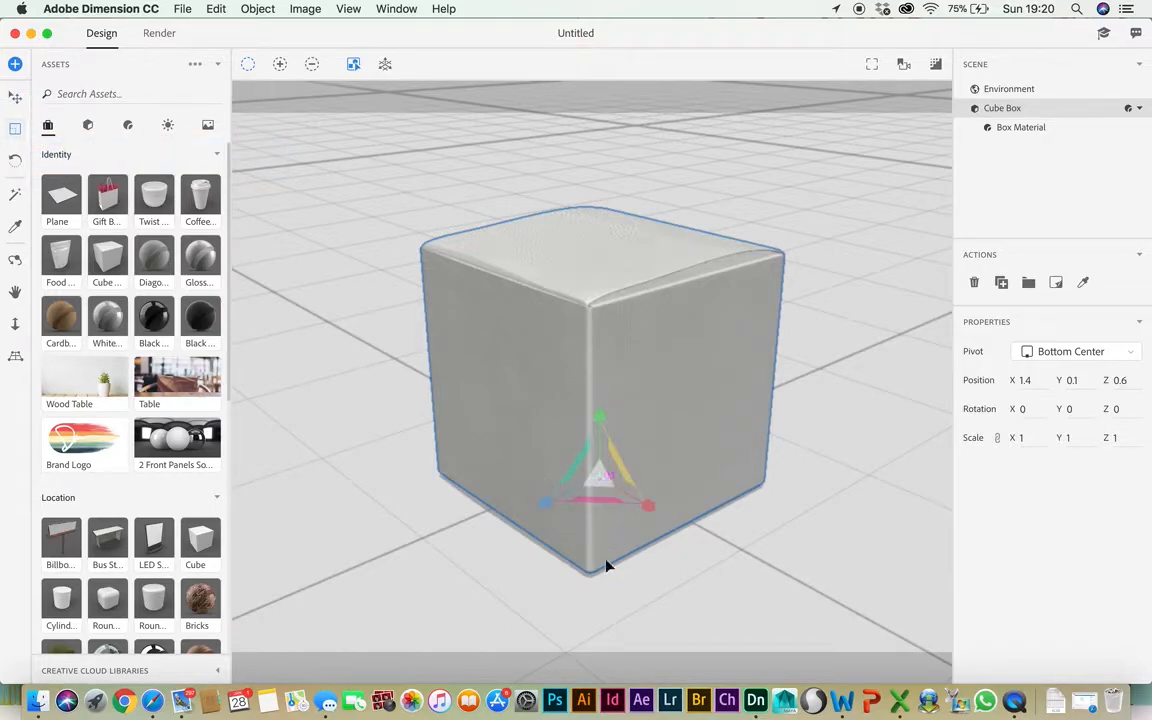
drag(605, 427, 602, 333)
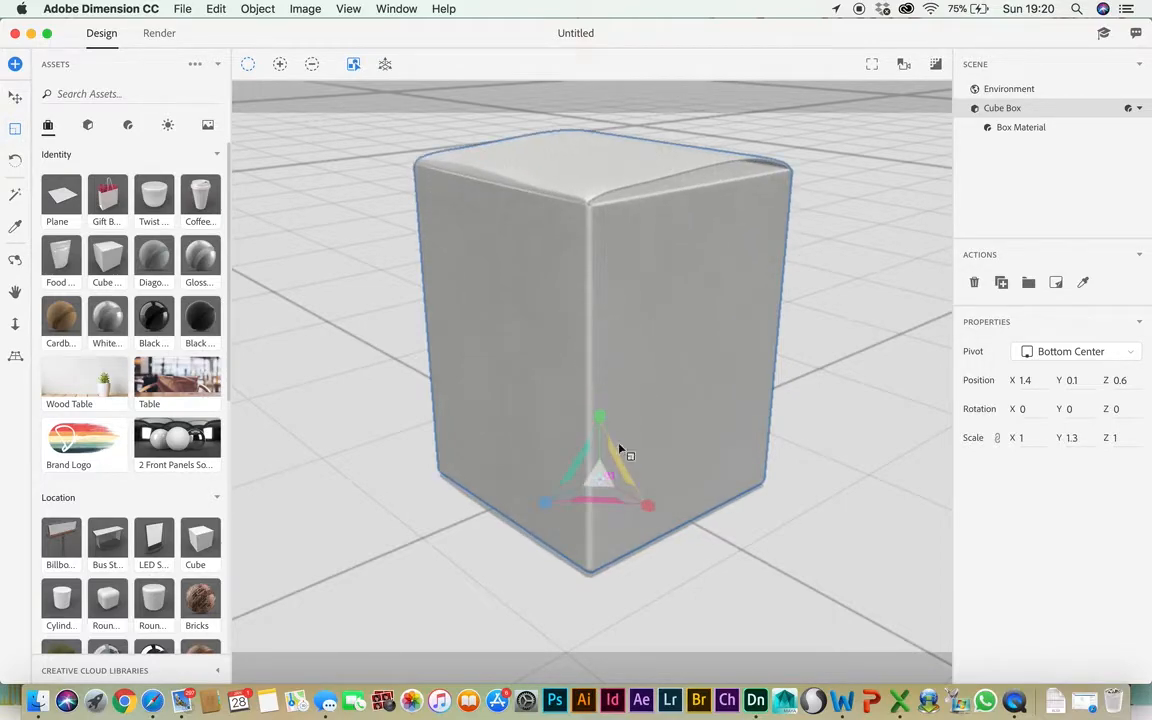
drag(648, 507, 519, 521)
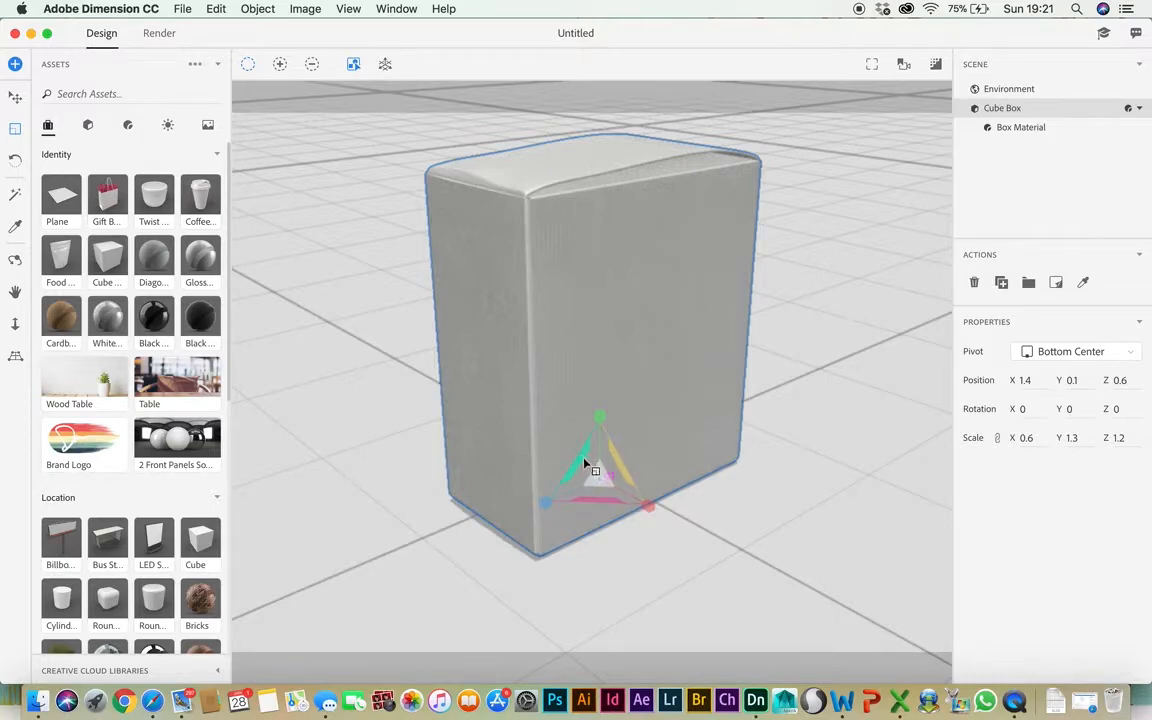
click(15, 161)
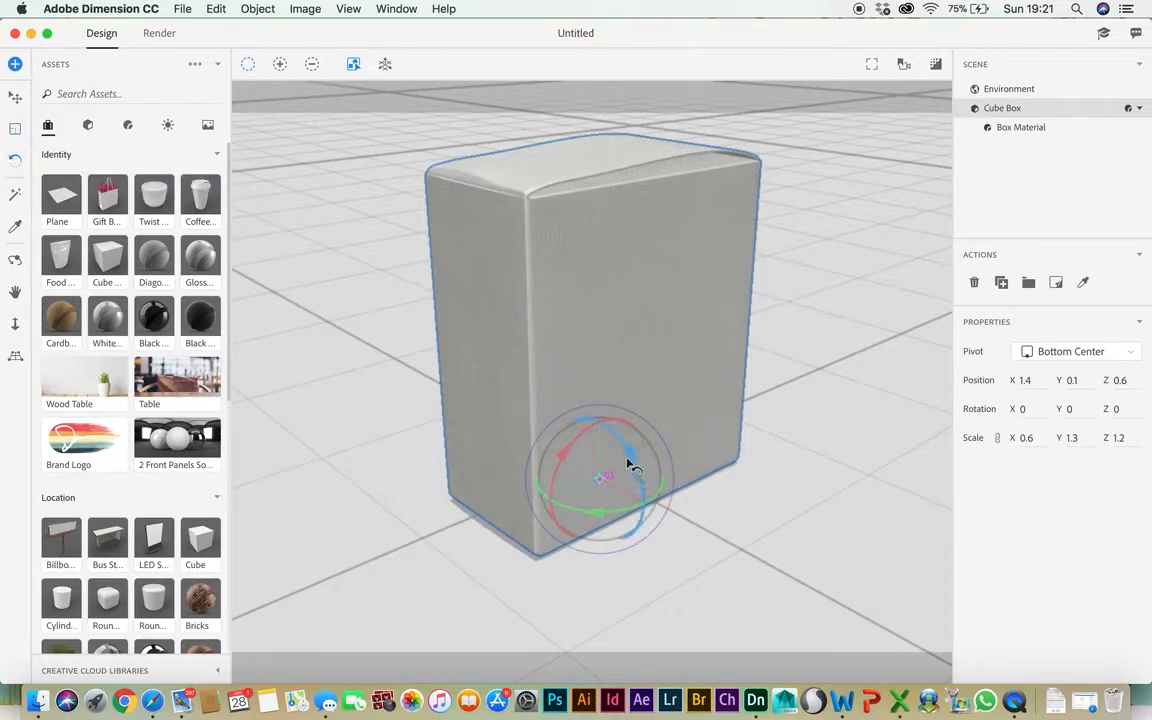
drag(630, 458, 649, 488)
Step: Place the graphic "Template 2 file.psd" from the 2017-18 "4. Unit 3 - Packaging" folder on the cube box as a decal
click(1056, 284)
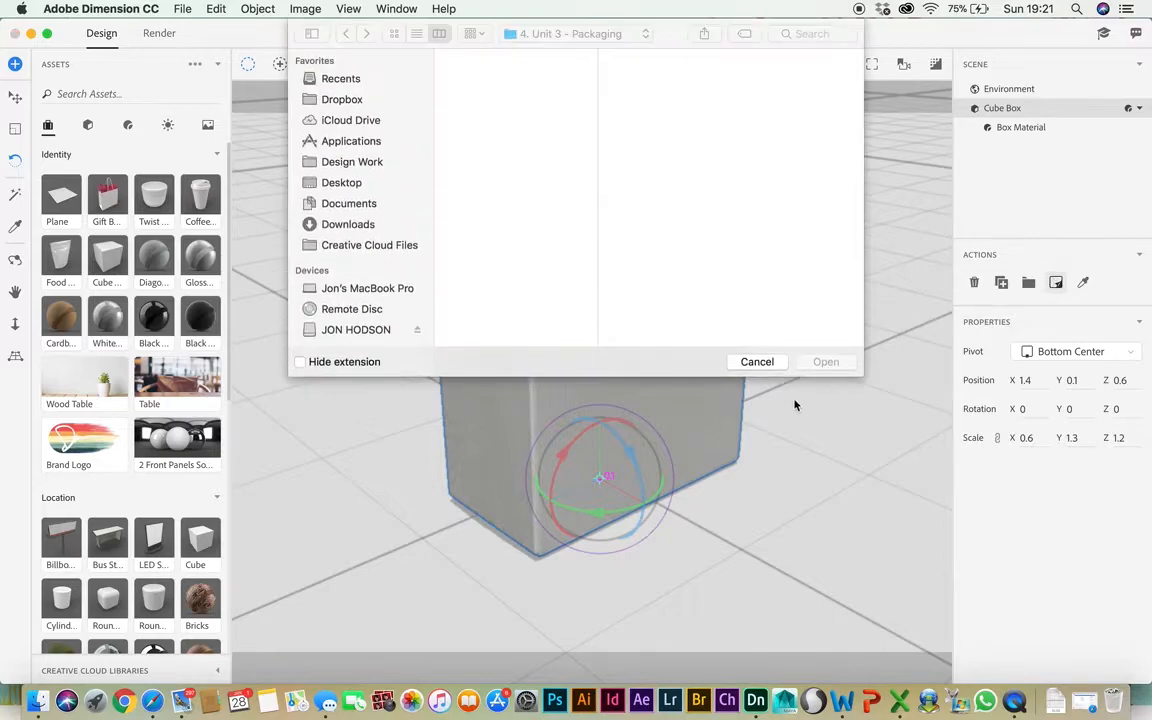
click(347, 331)
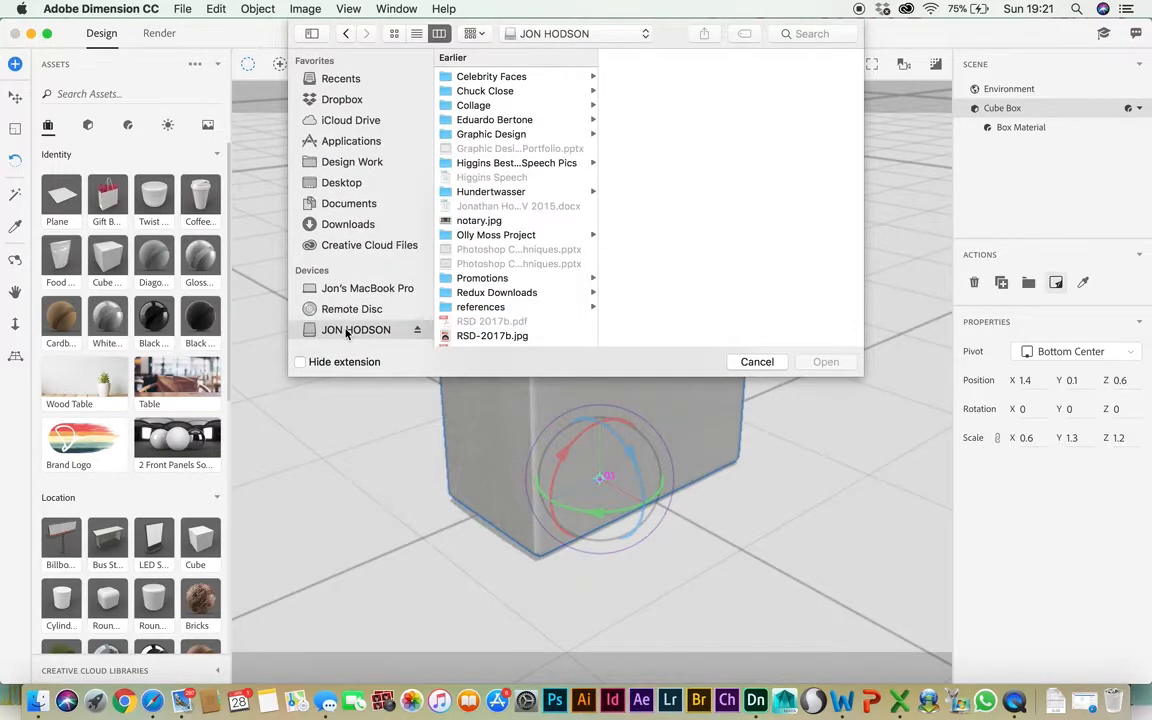
click(468, 131)
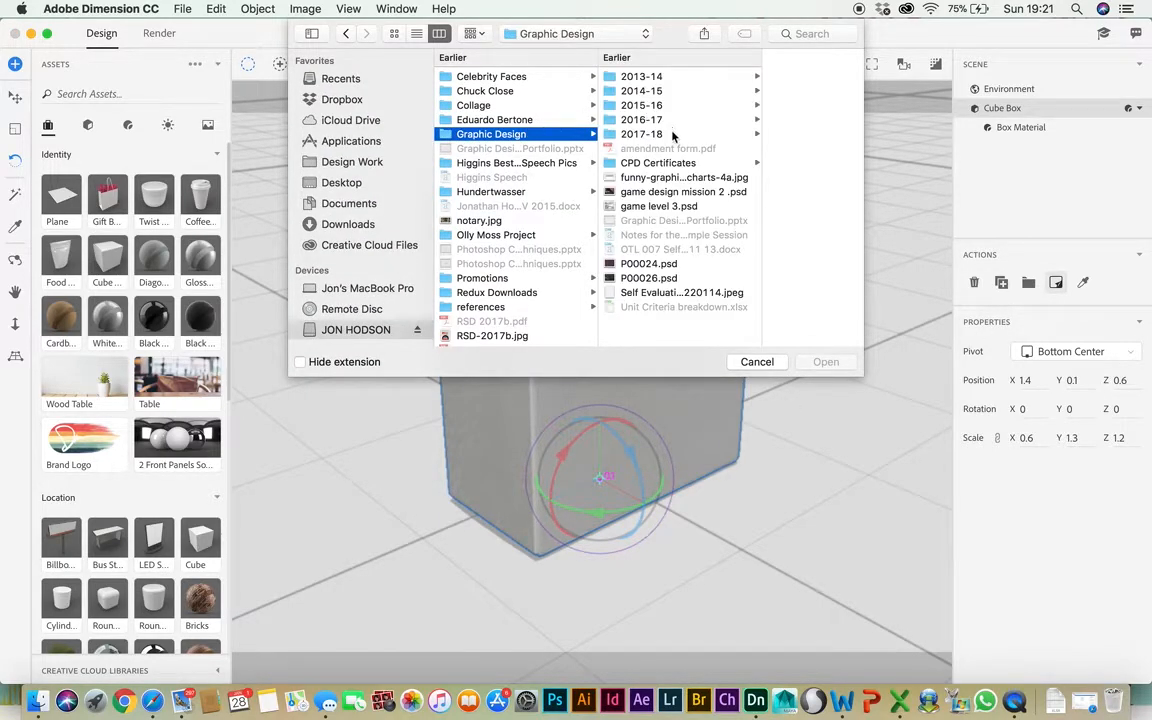
click(641, 134)
click(762, 133)
click(775, 118)
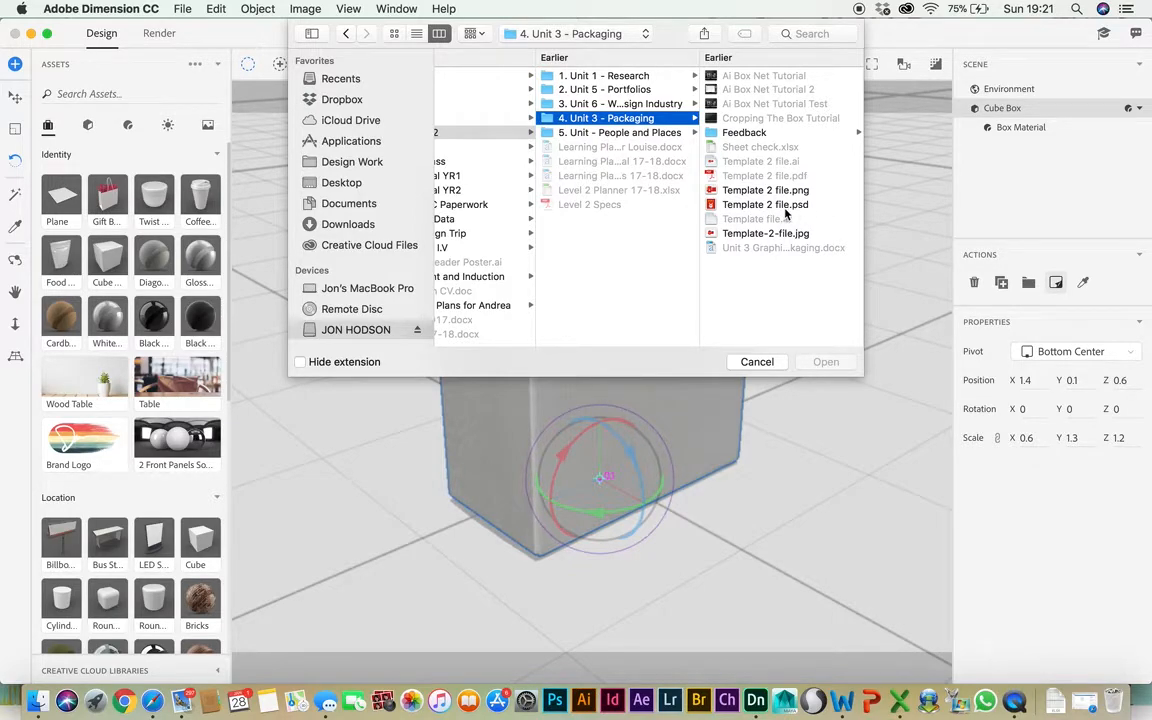
click(768, 205)
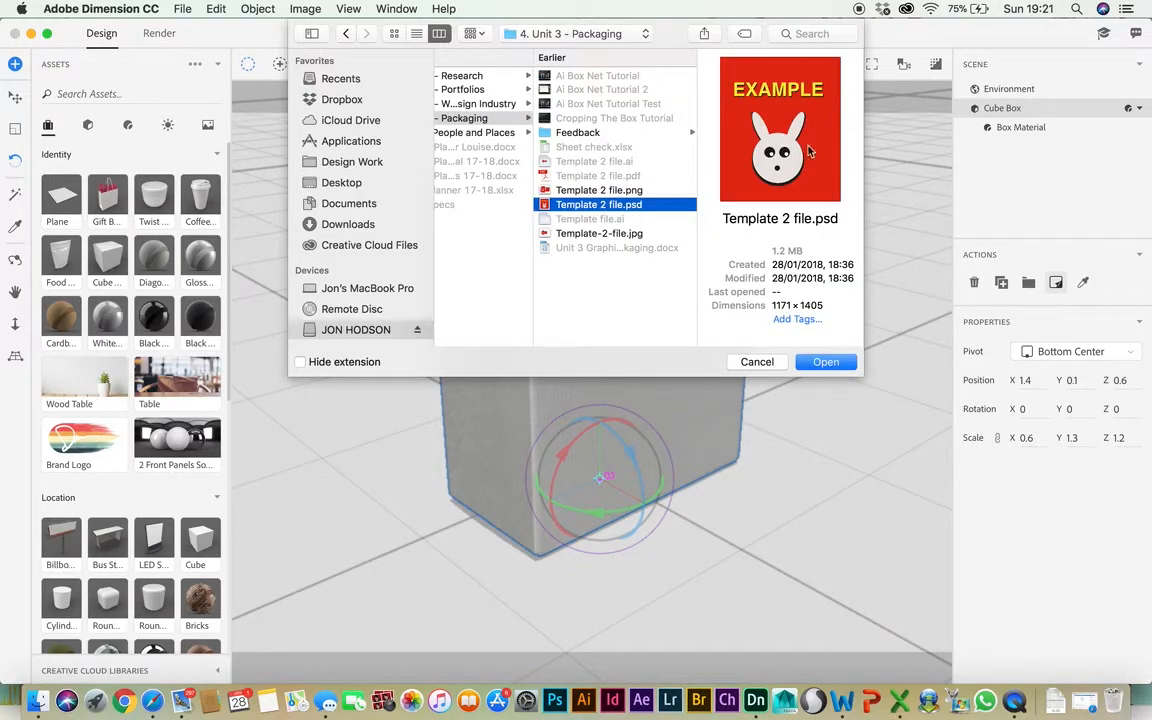
click(822, 362)
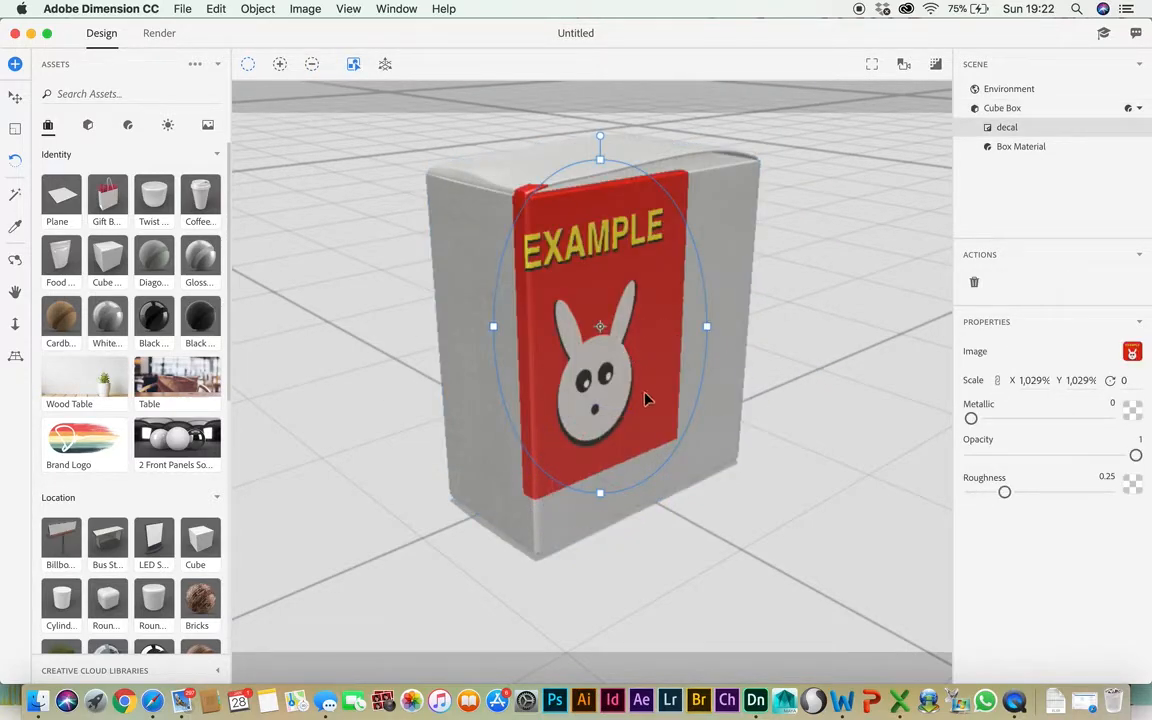
Step: Reposition and stretch the decal to cover the box's wide front face, at a scale of about X 1,401% and Y 1,290%
drag(568, 352, 640, 360)
drag(623, 502, 625, 541)
drag(672, 378, 693, 393)
drag(641, 548, 648, 553)
mouse_move(704, 347)
mouse_down()
mouse_move(778, 360)
mouse_move(724, 346)
mouse_up()
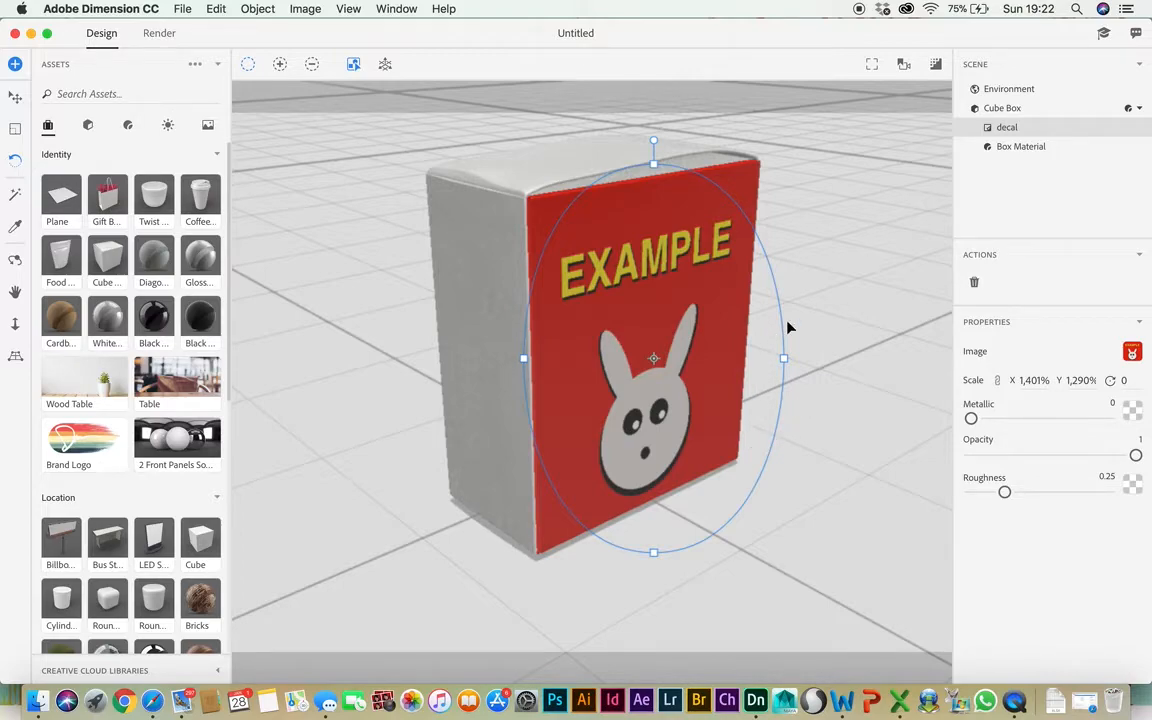
click(481, 244)
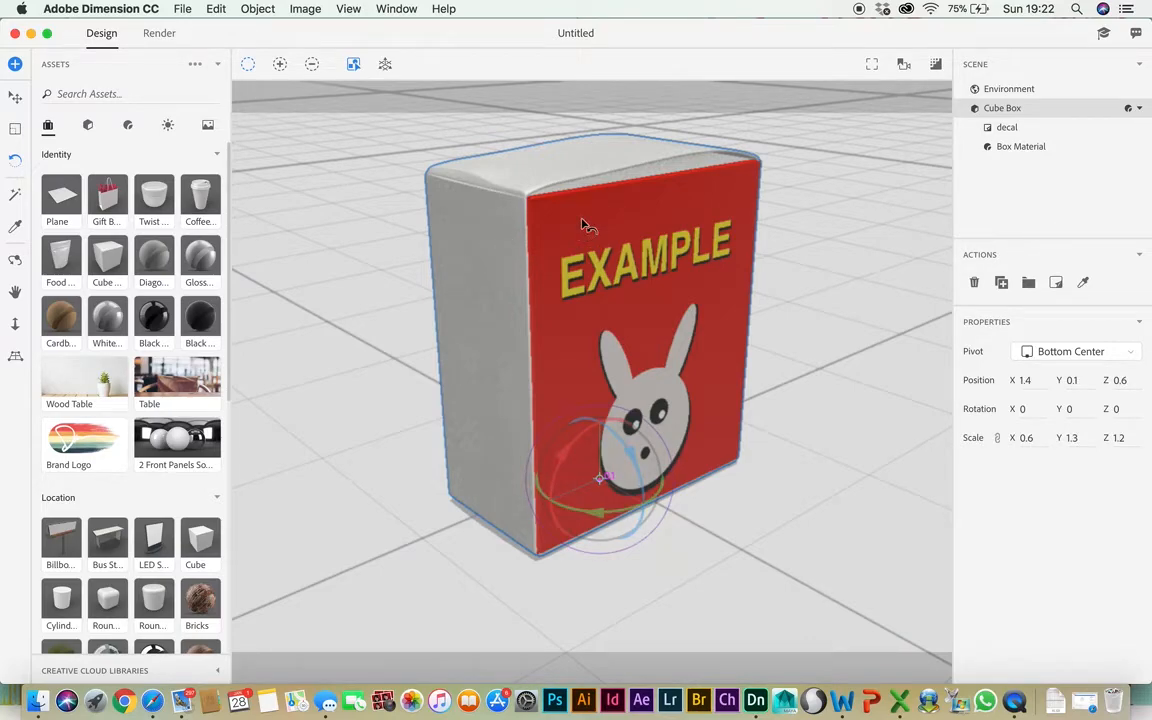
click(15, 96)
click(614, 316)
click(499, 298)
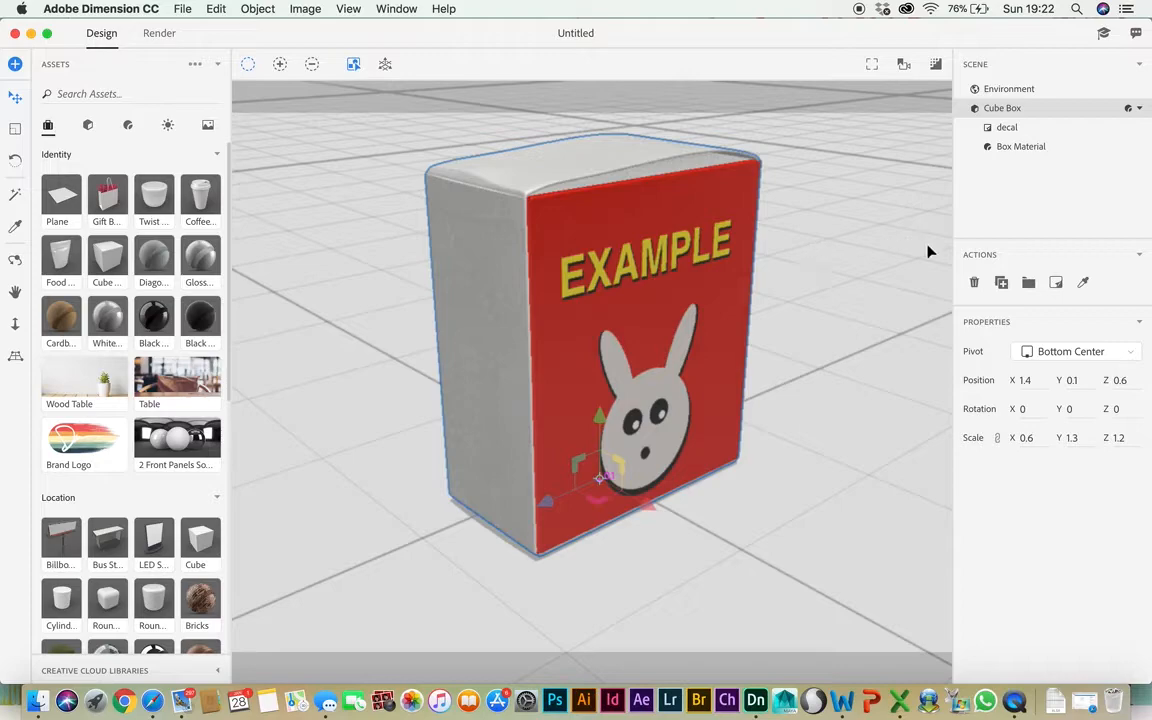
click(1007, 127)
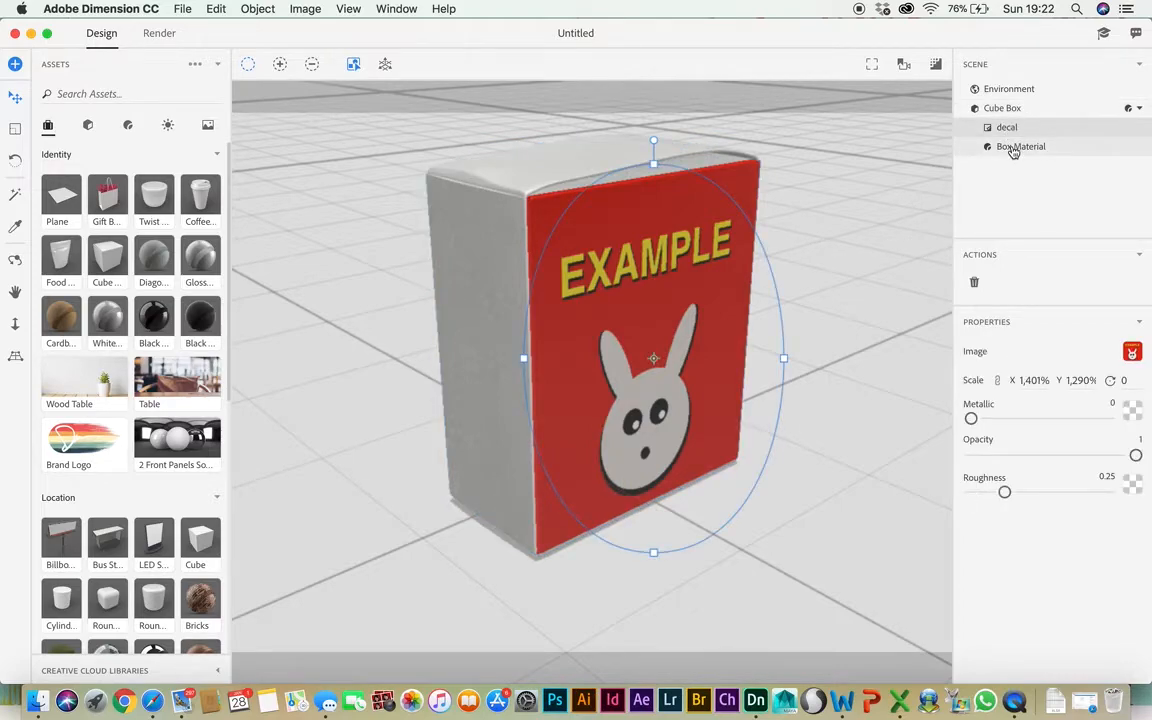
Step: Set the Box Material's base color to a solid red that matches the decal's background
click(1012, 148)
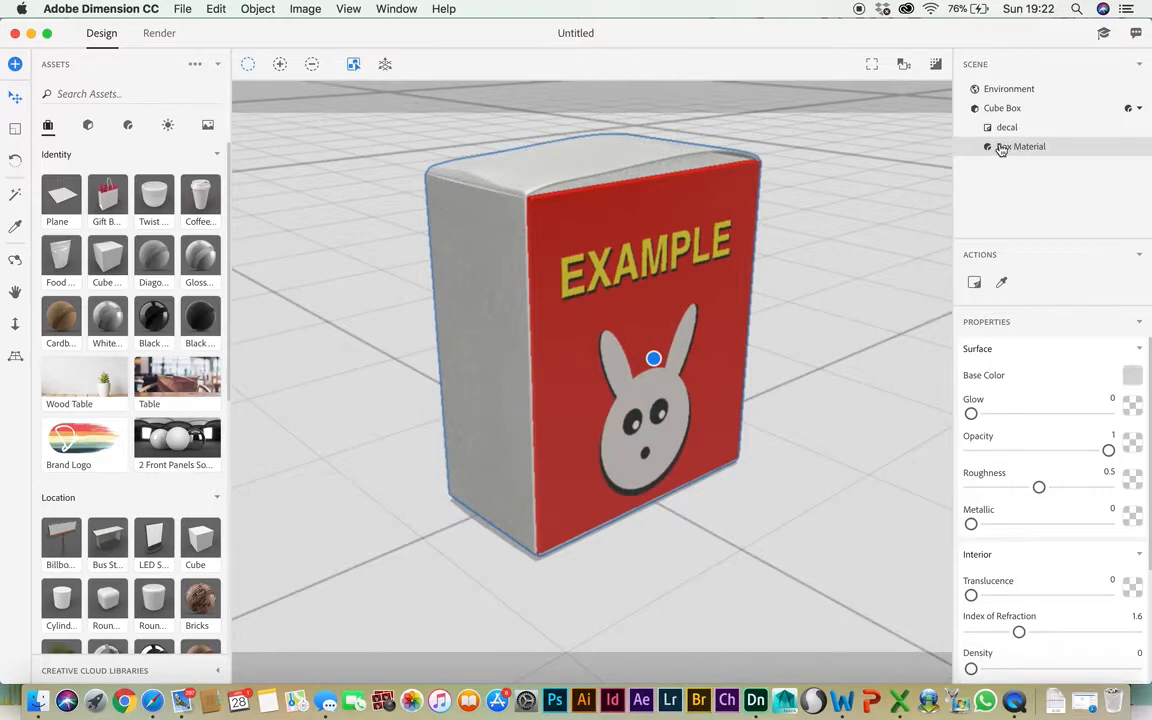
click(1132, 377)
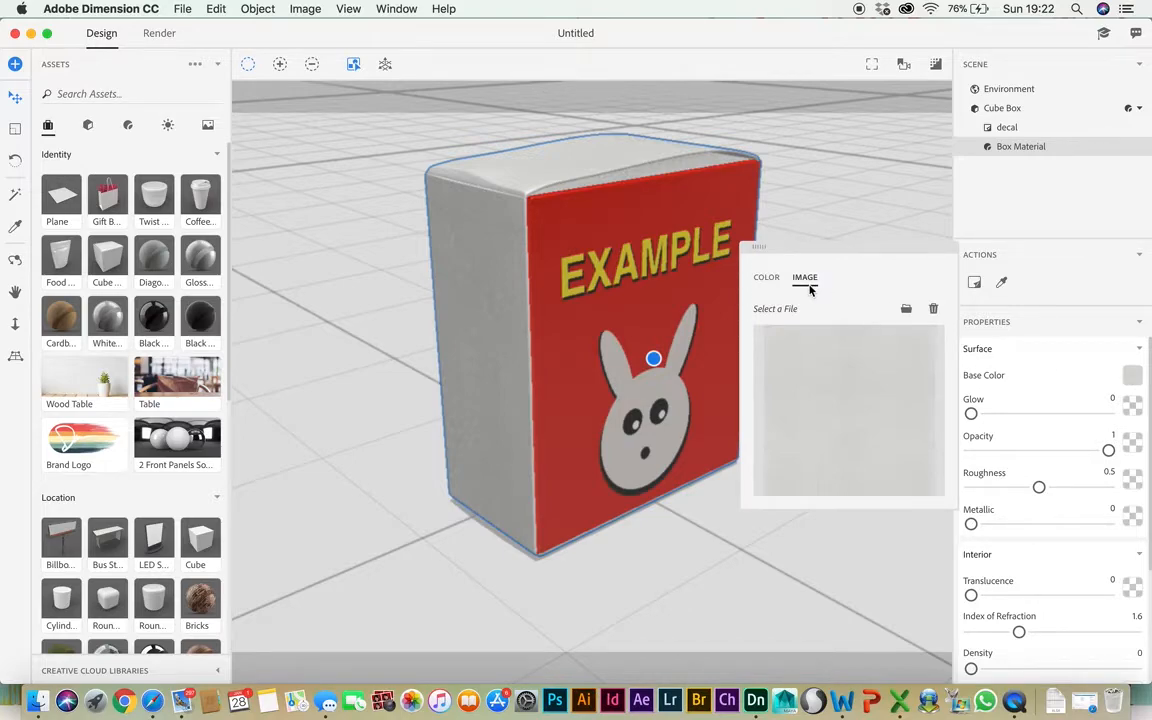
click(766, 277)
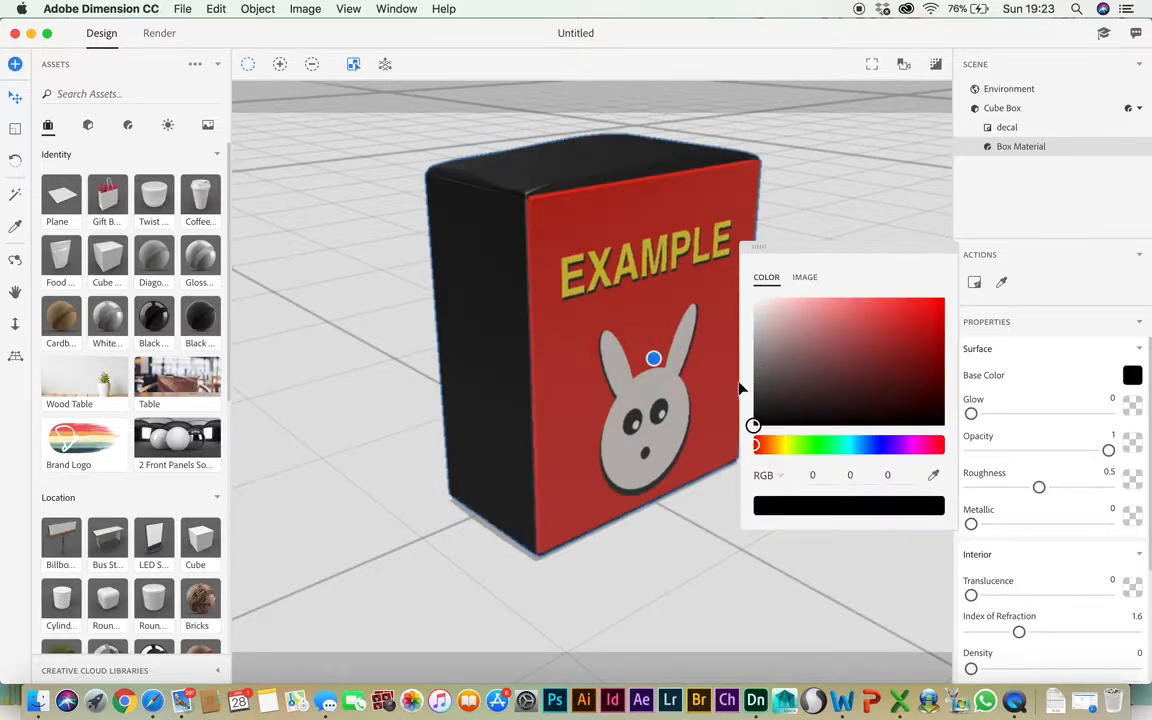
drag(756, 418, 932, 326)
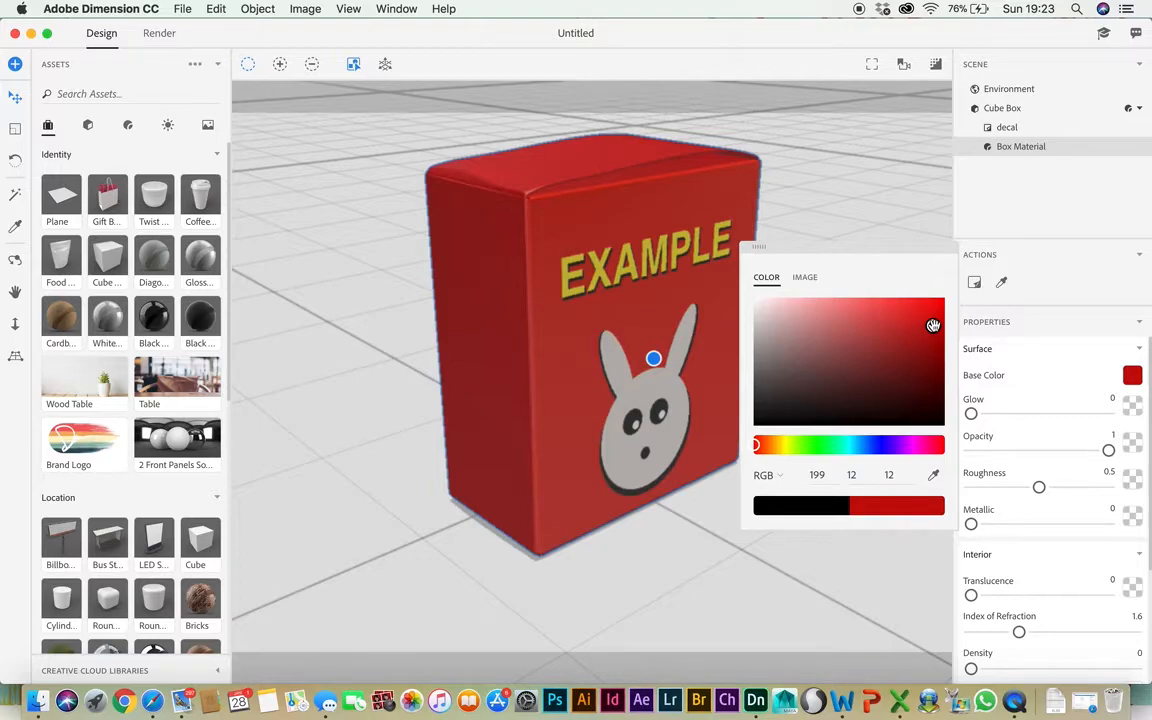
drag(933, 325, 941, 323)
click(355, 364)
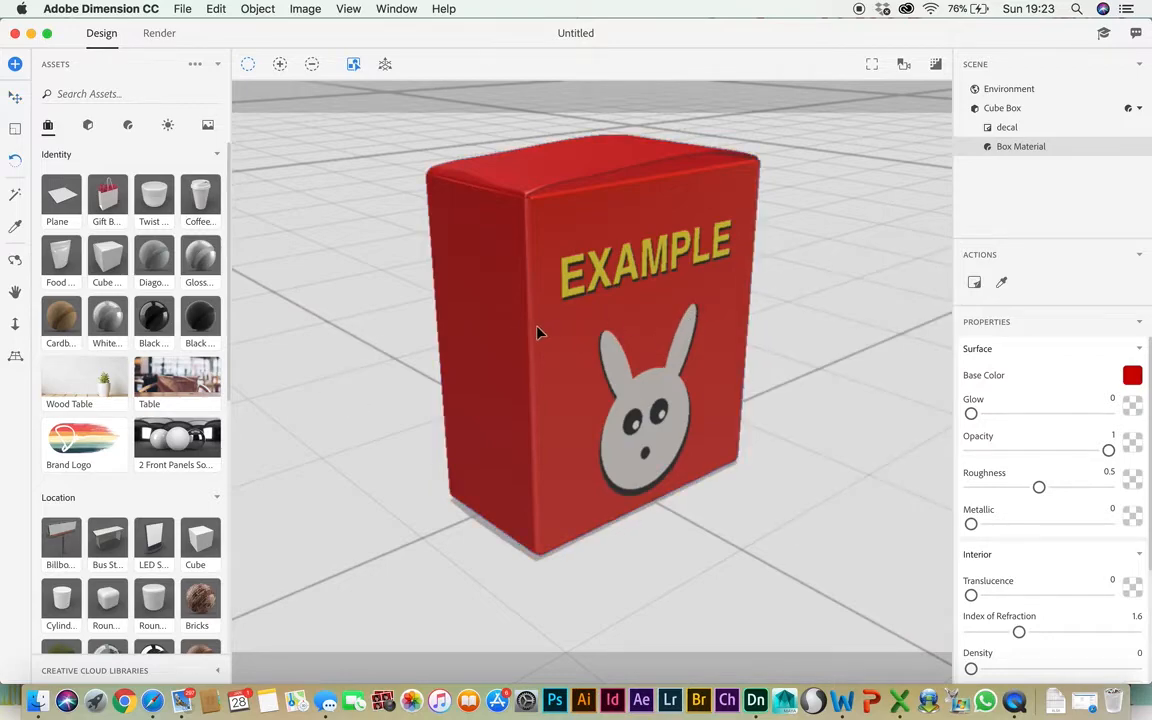
Step: Apply the Table image as background and match the scene to its aspect ratio, environment light, sunlight and camera perspective
click(410, 354)
key(3)
drag(410, 355, 407, 377)
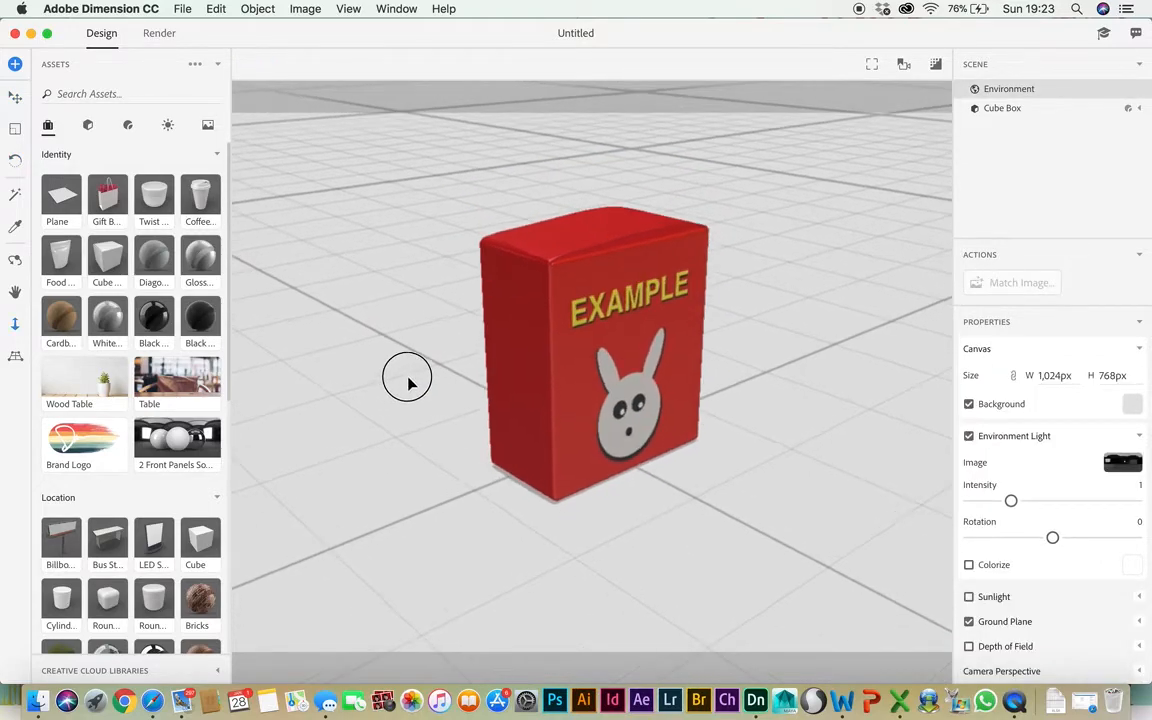
key(w)
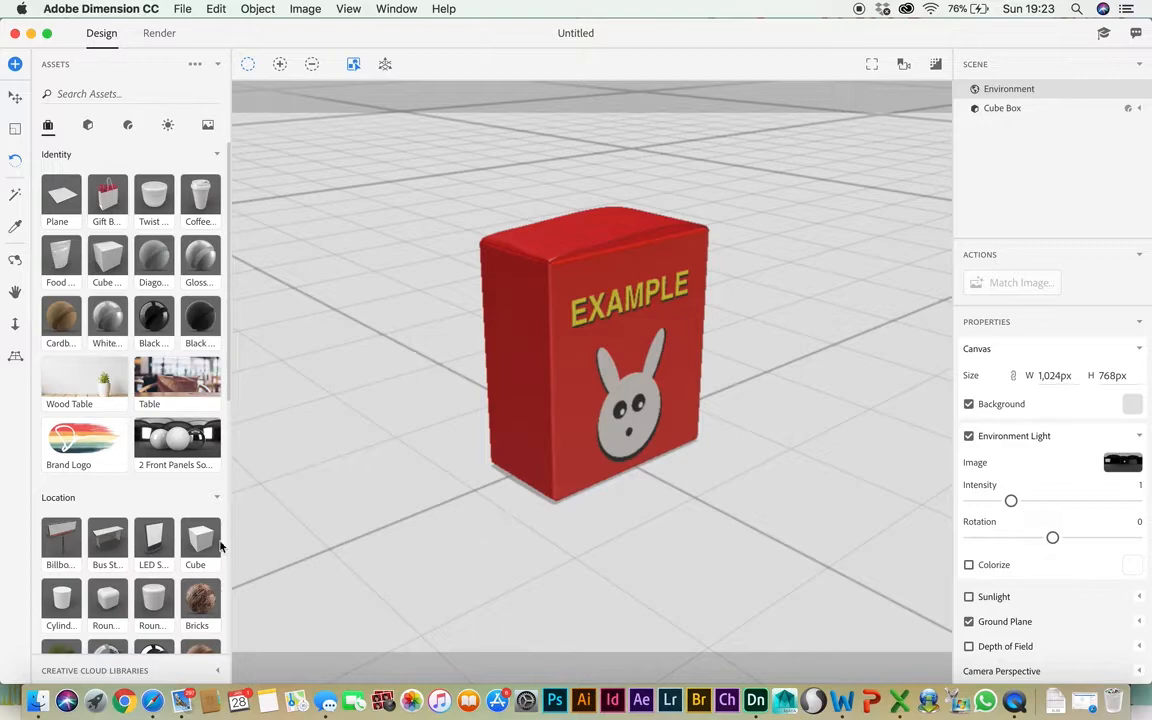
click(194, 390)
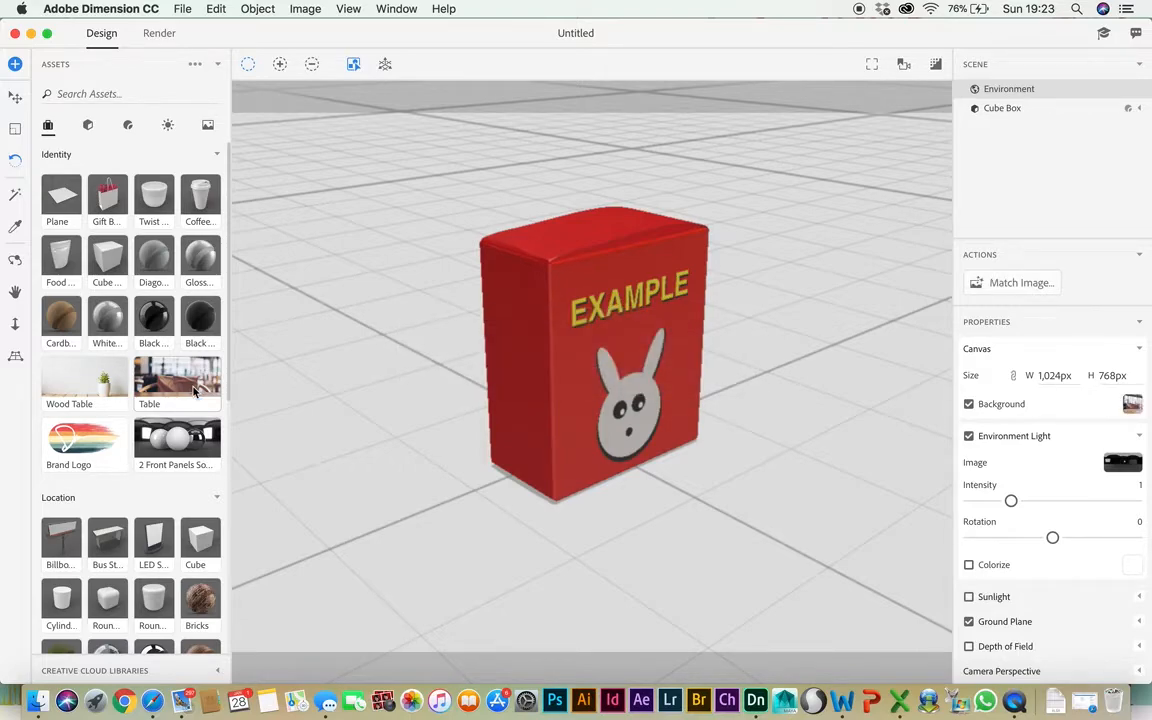
click(194, 390)
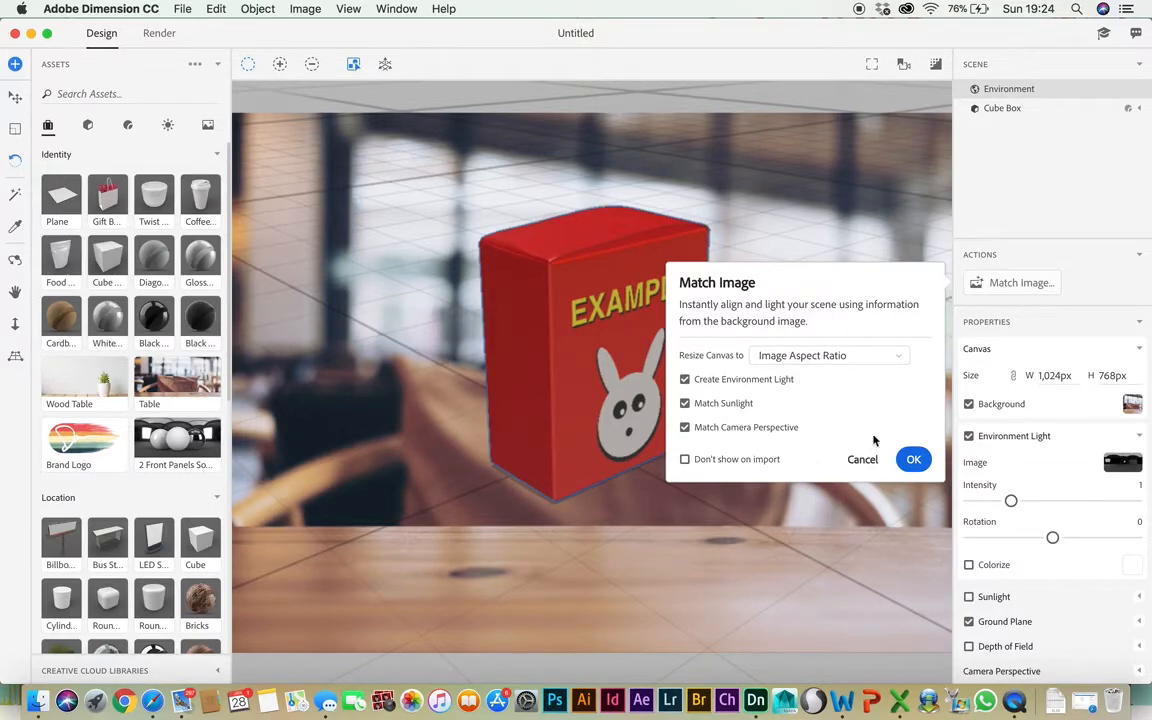
click(924, 472)
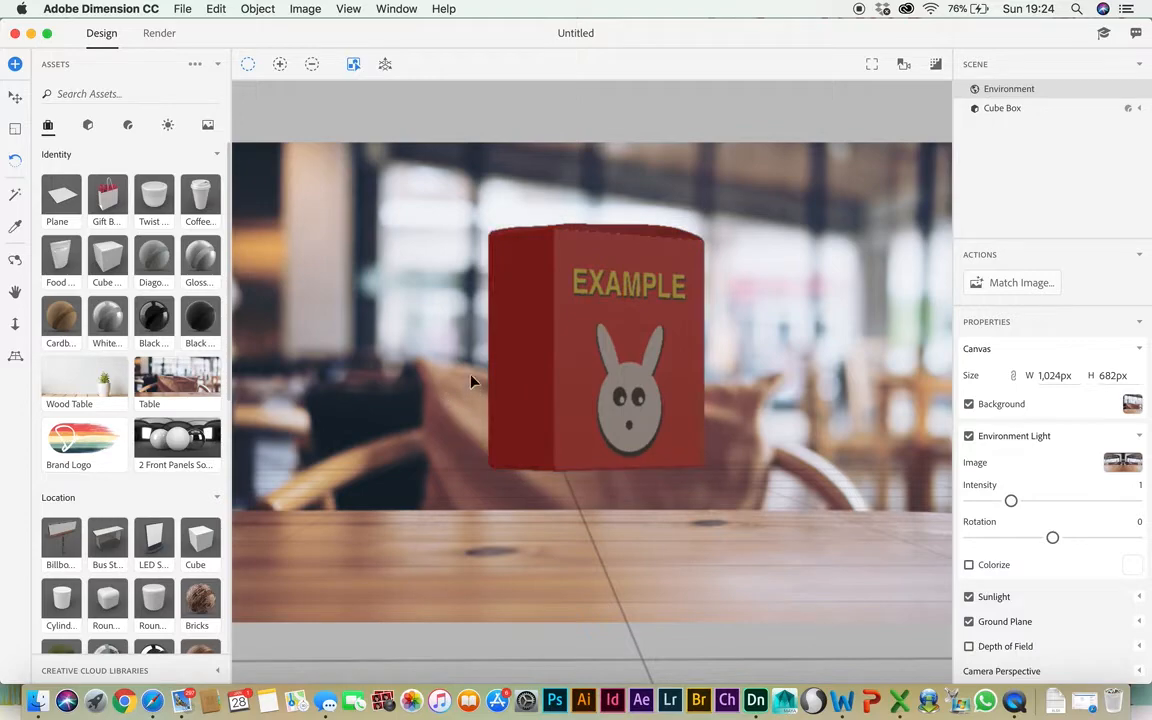
Step: Adjust the camera so the box stands on the wooden table, and check the result in the render preview
drag(463, 368, 463, 492)
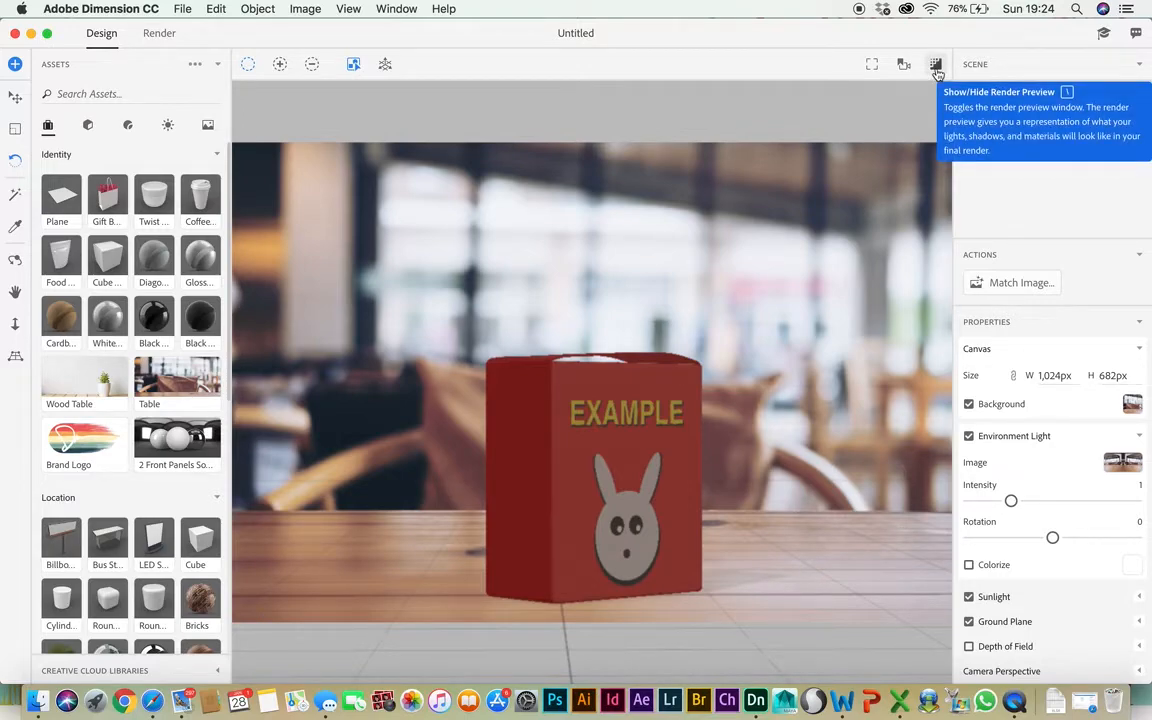
click(936, 66)
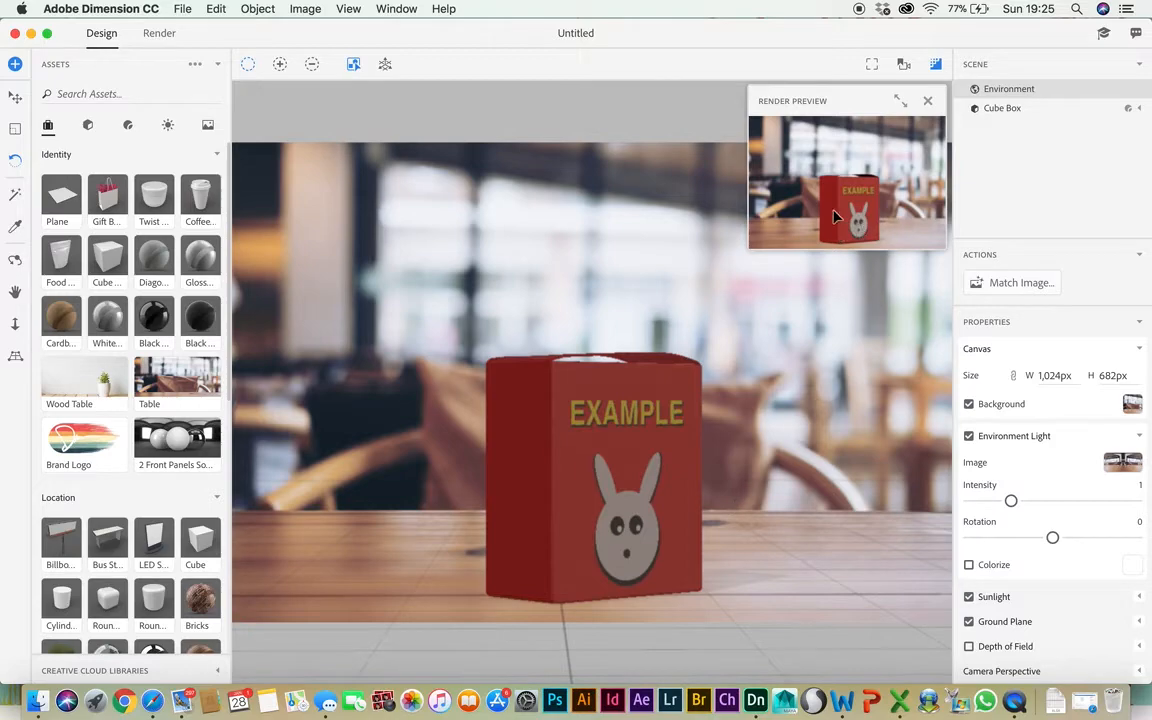
click(927, 102)
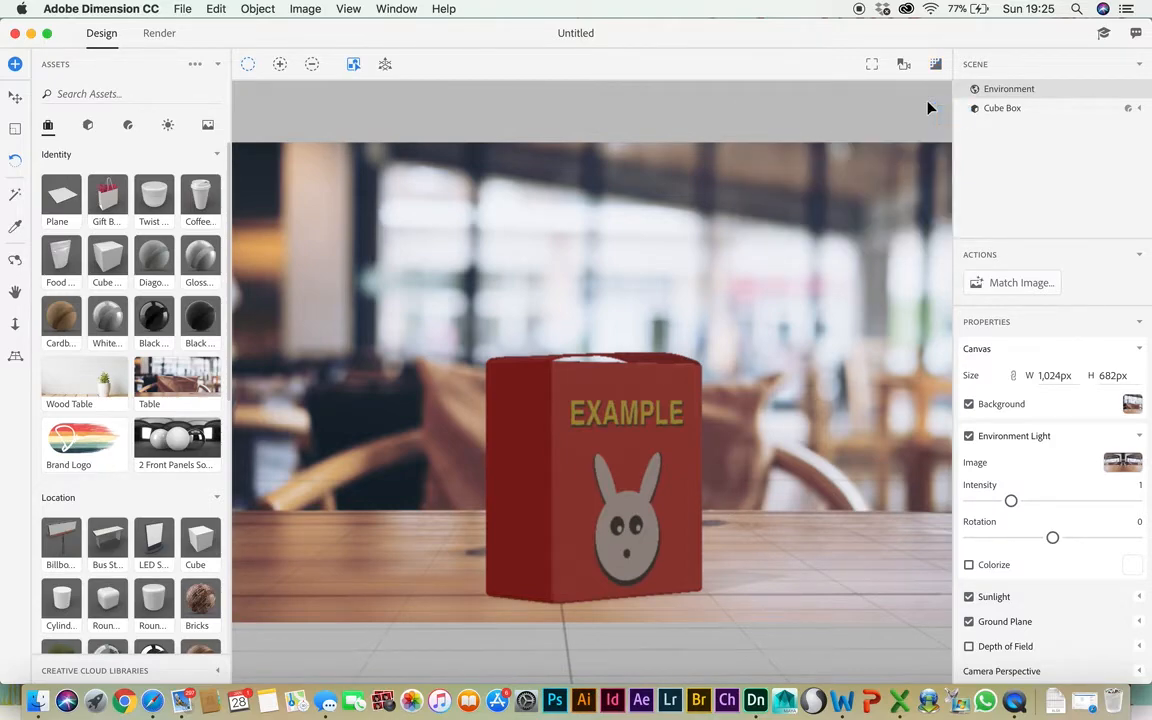
Step: Render the scene at Low (Fast) quality as a 16 Bits/Channel PSD, replacing the existing Untitled.psd on the desktop
click(159, 34)
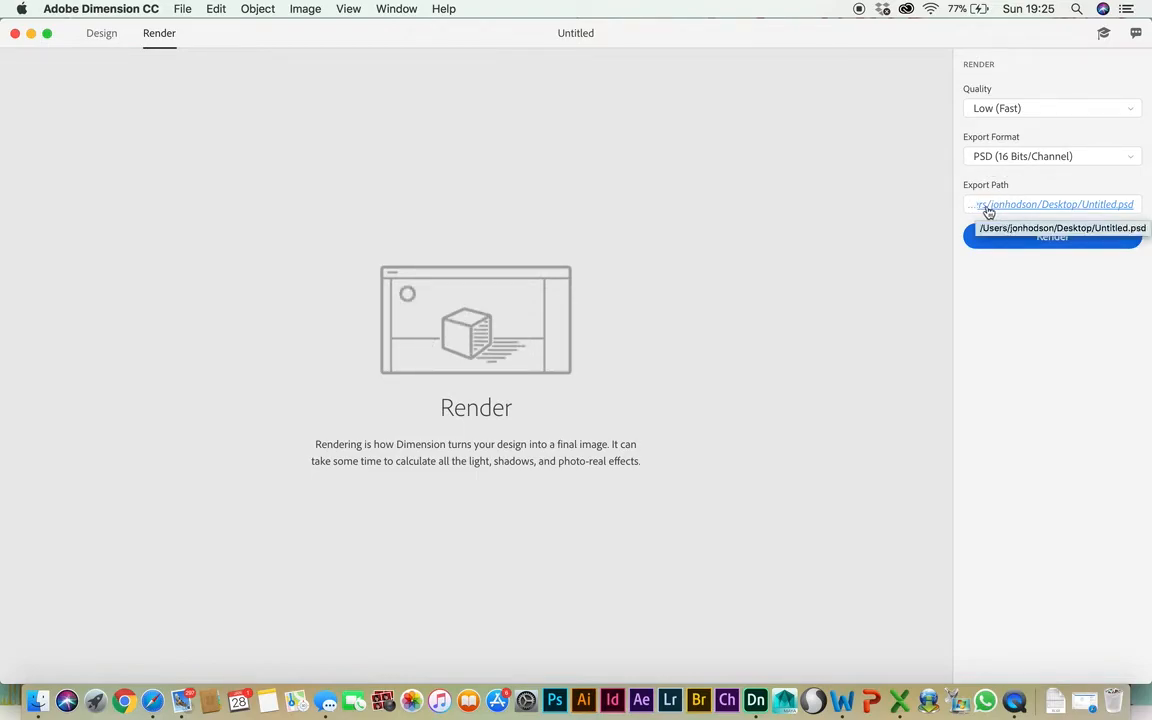
click(1052, 236)
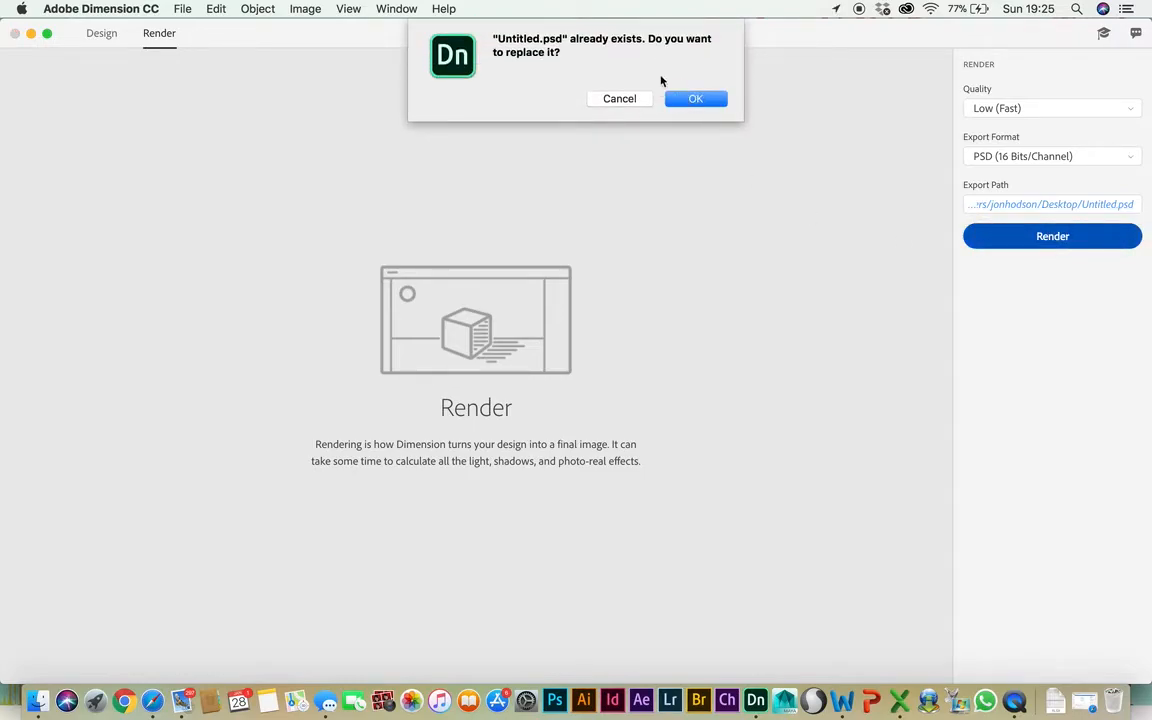
click(697, 101)
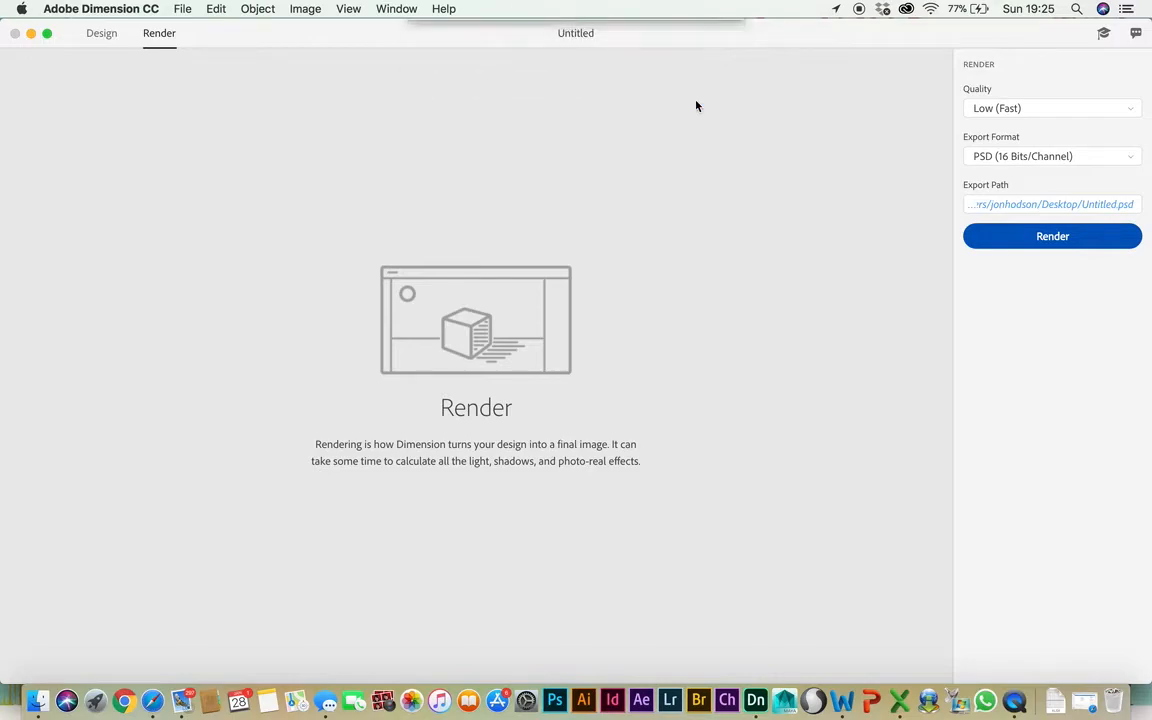